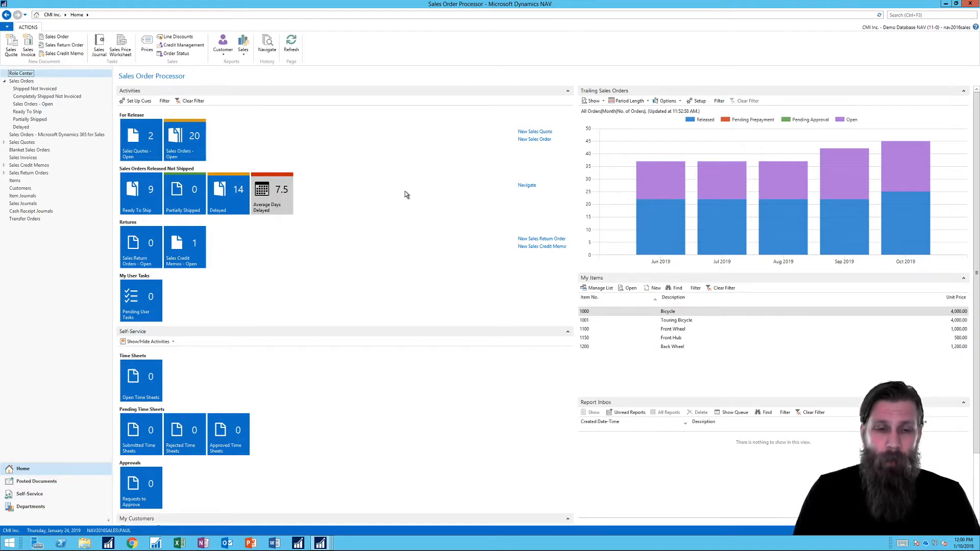
- Open the Approval User Setup from the Business Manager window and widen its Approval Administrator column to show the full heading
{"action": "mouse_move", "coordinate": [322, 544]}
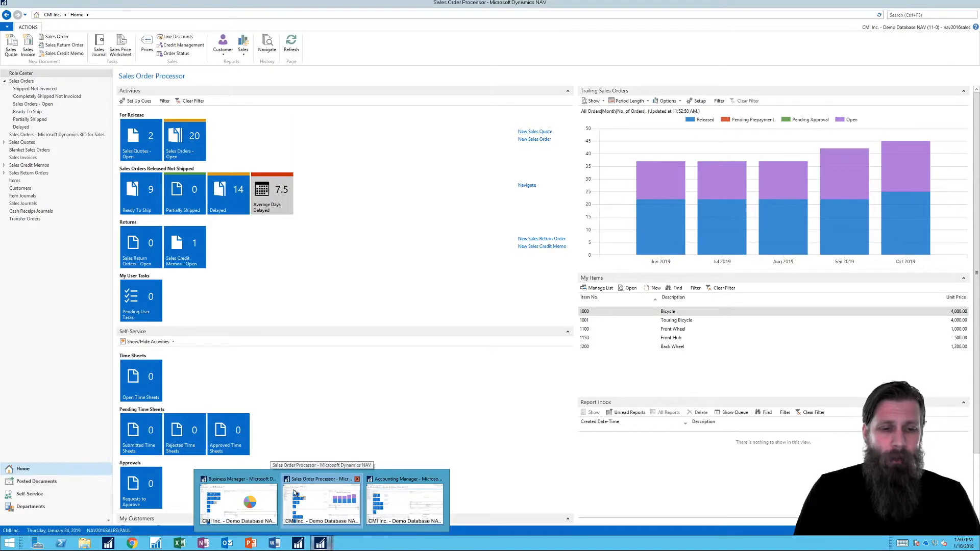
{"action": "mouse_move", "coordinate": [256, 502]}
{"action": "left_click", "coordinate": [256, 501]}
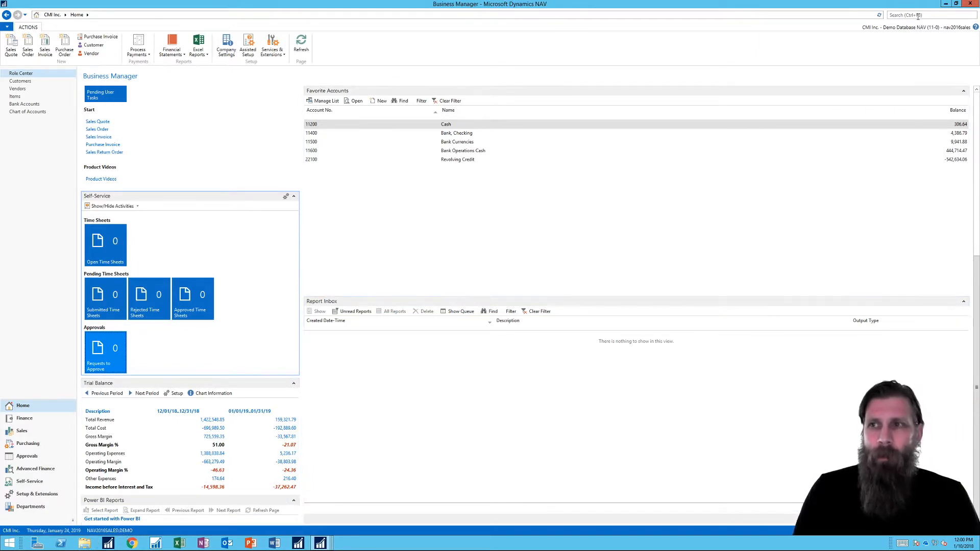
{"action": "left_click", "coordinate": [919, 17]}
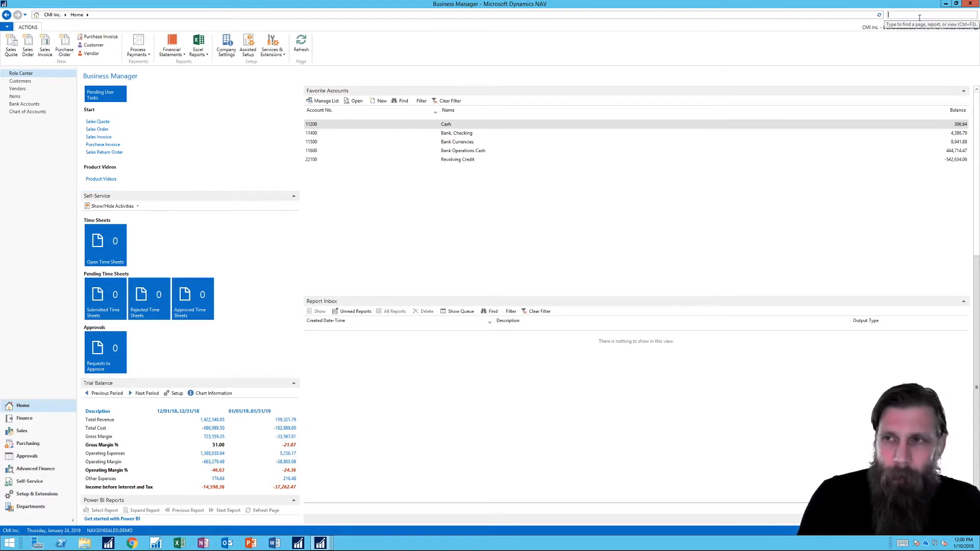
{"action": "type", "text": "approval se"}
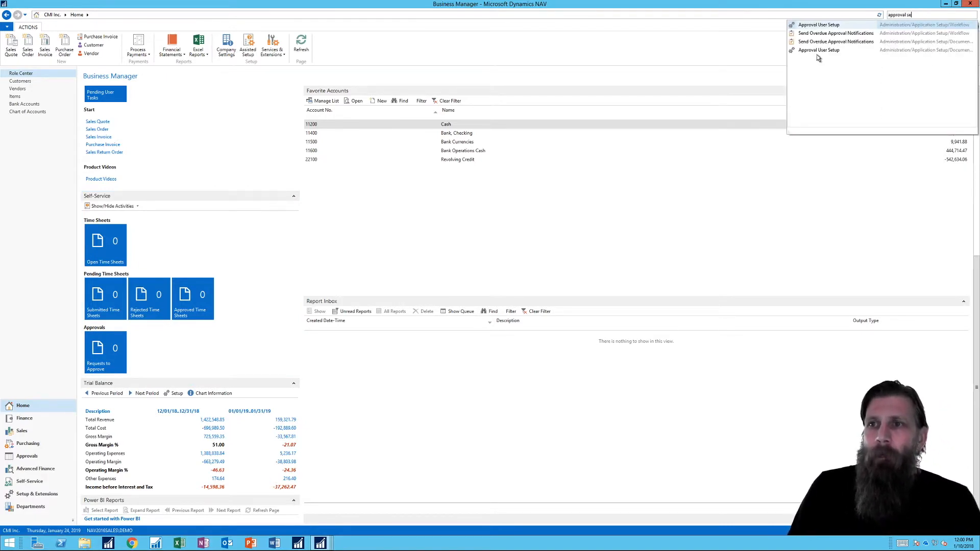
{"action": "left_click", "coordinate": [817, 51]}
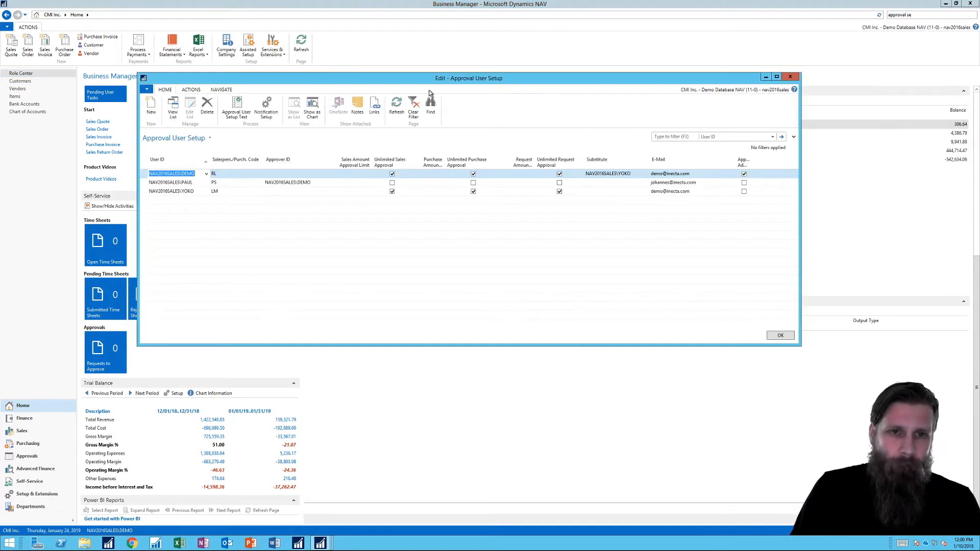
{"action": "left_click_drag", "start_coordinate": [423, 78], "coordinate": [430, 103]}
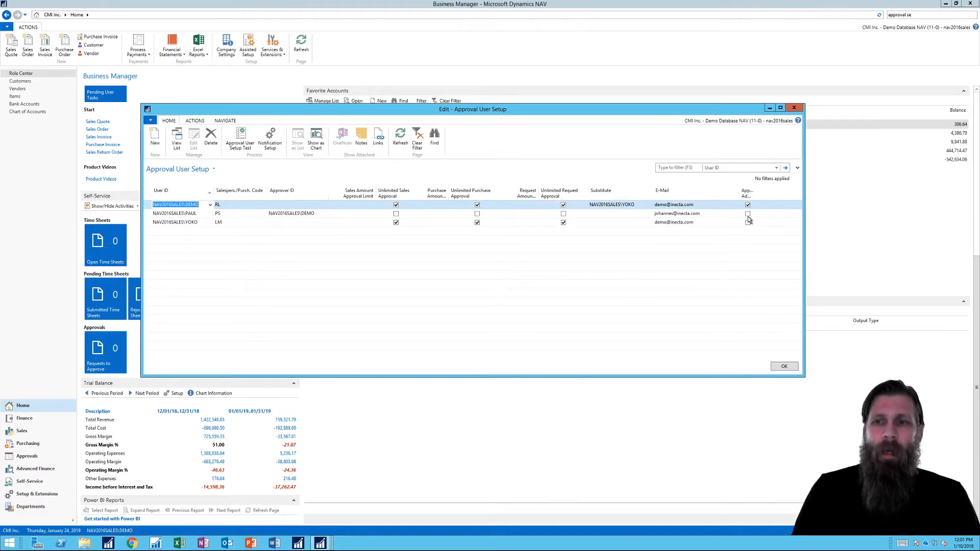
{"action": "left_click_drag", "start_coordinate": [757, 191], "coordinate": [784, 192]}
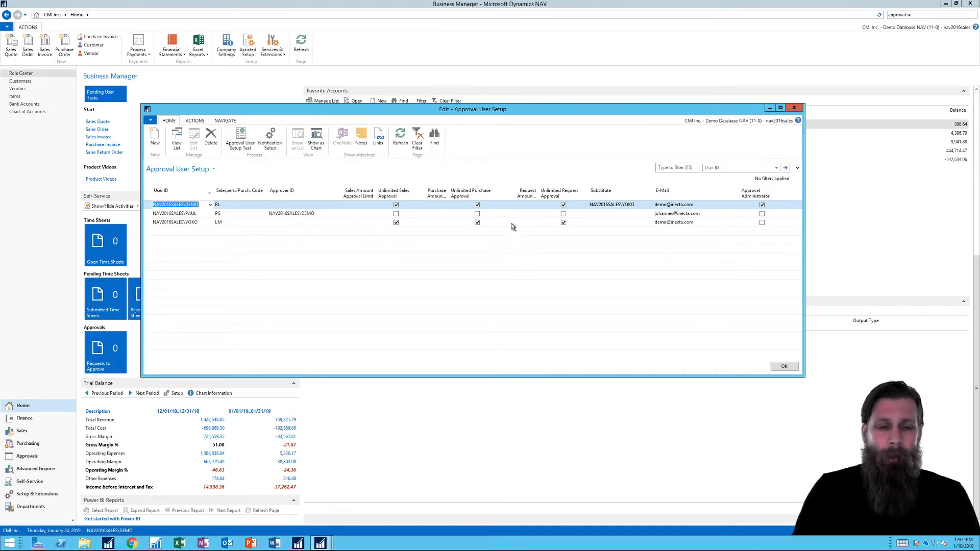
- Switch to the Sales Order Processor window and create a new sales order from the open sales orders list
{"action": "left_click", "coordinate": [319, 545]}
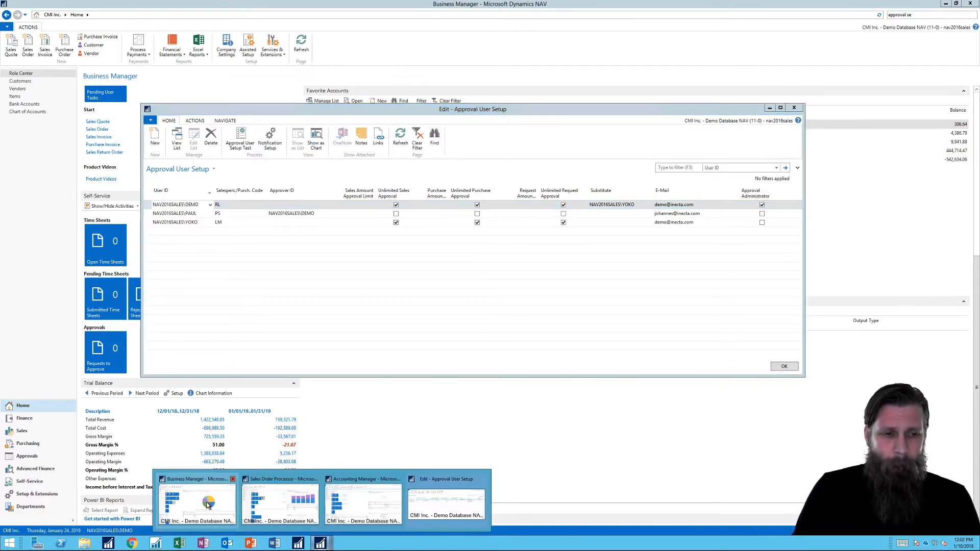
{"action": "left_click", "coordinate": [301, 503]}
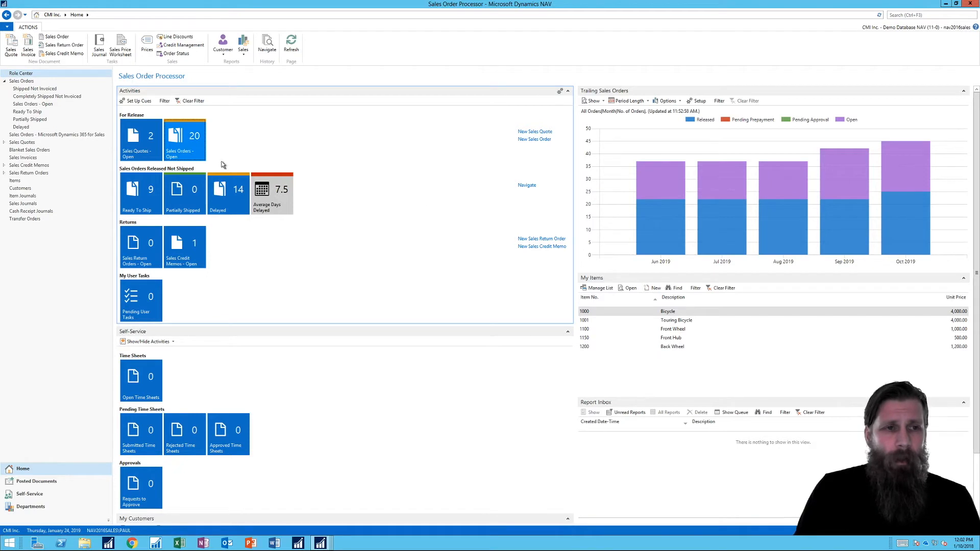
{"action": "left_click", "coordinate": [191, 149]}
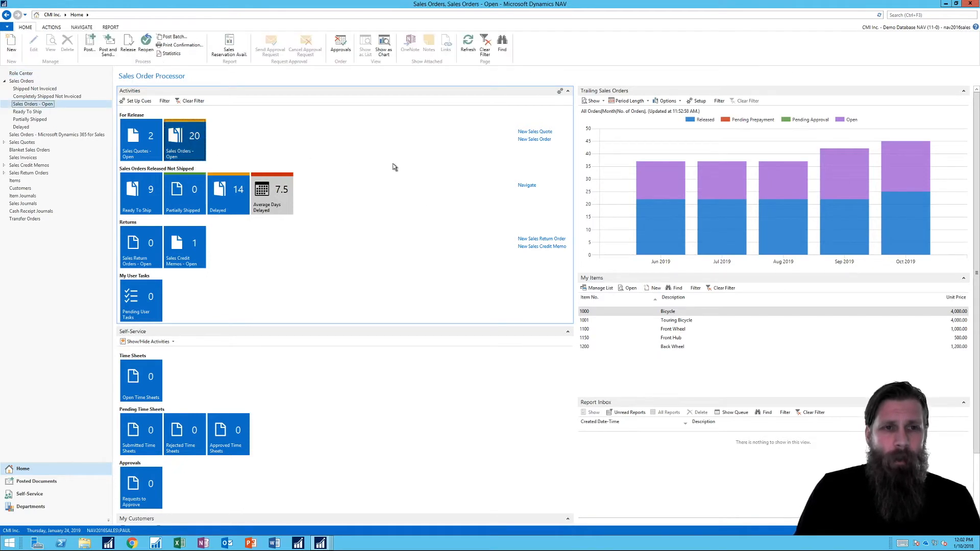
{"action": "left_click", "coordinate": [11, 43]}
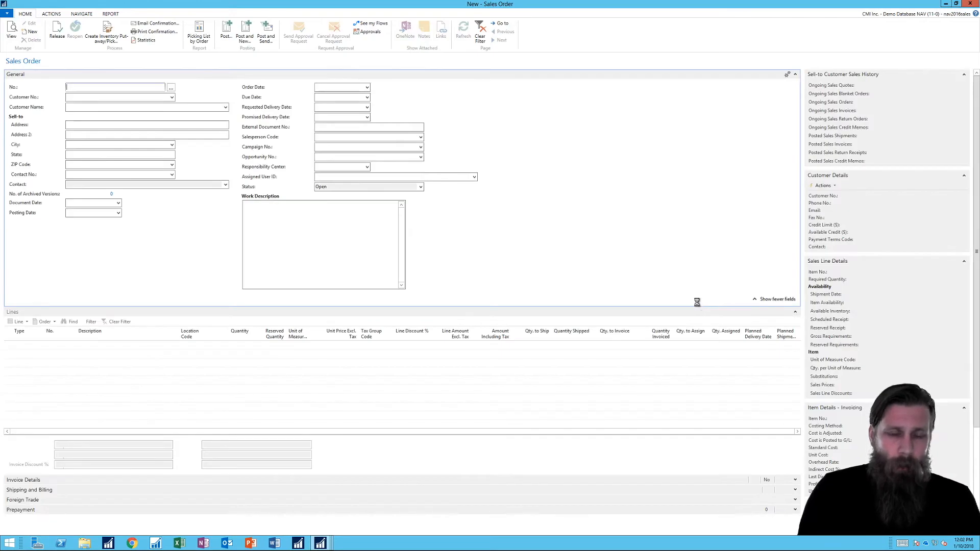
- Set the customer of the new sales order to The Cannon Group PLC
{"action": "type", "text": "the ca"}
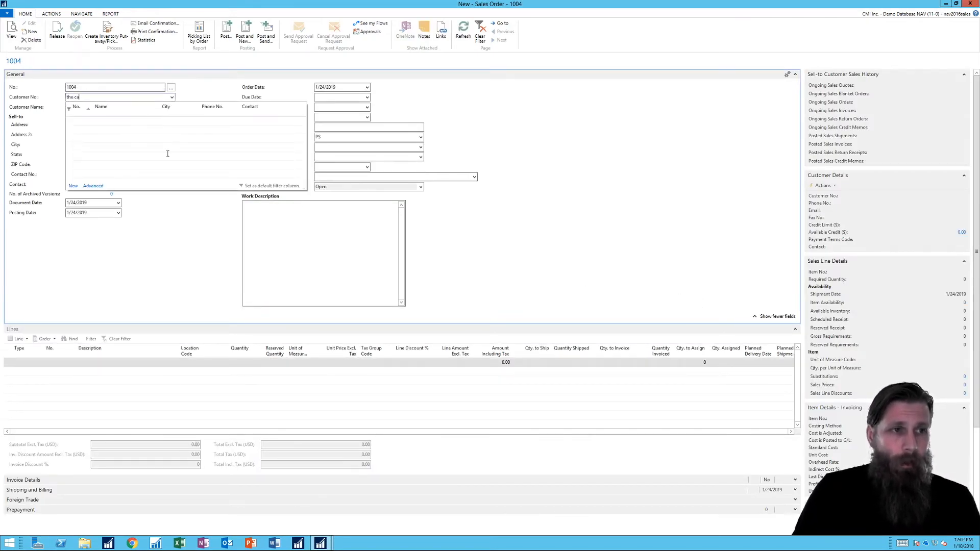
{"action": "left_click", "coordinate": [130, 109]}
{"action": "left_click", "coordinate": [120, 123]}
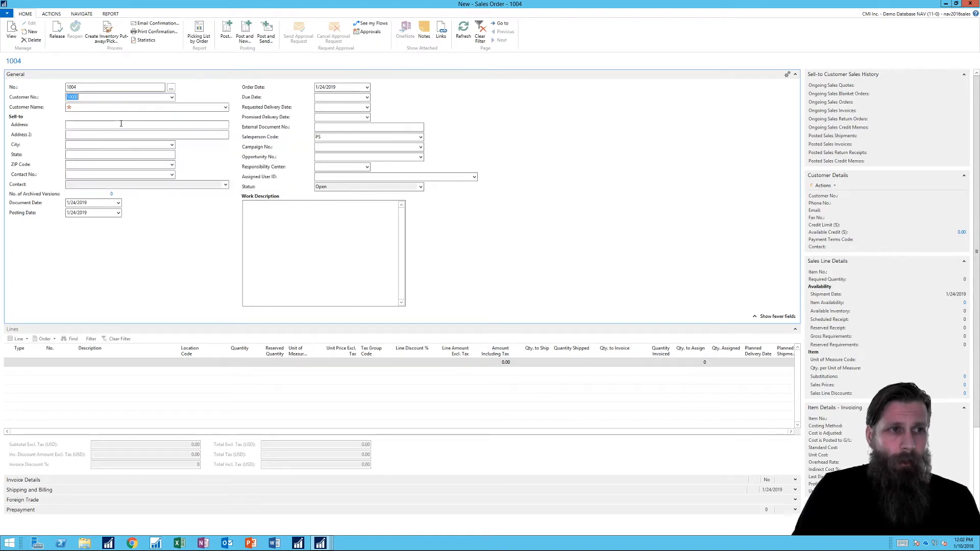
{"action": "left_click", "coordinate": [99, 126]}
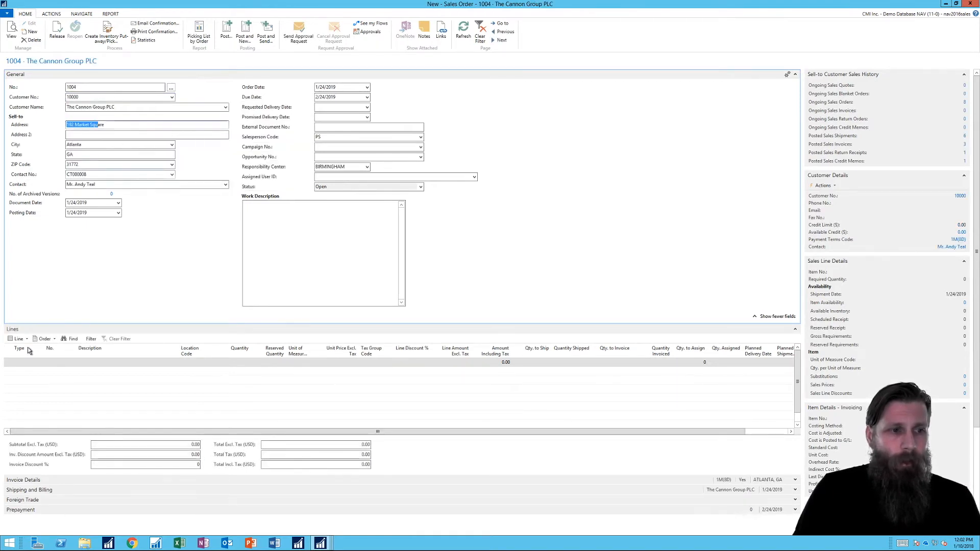
- Add an item line for the PARIS Guest Chair, black, with a quantity of 10
{"action": "left_click", "coordinate": [17, 364]}
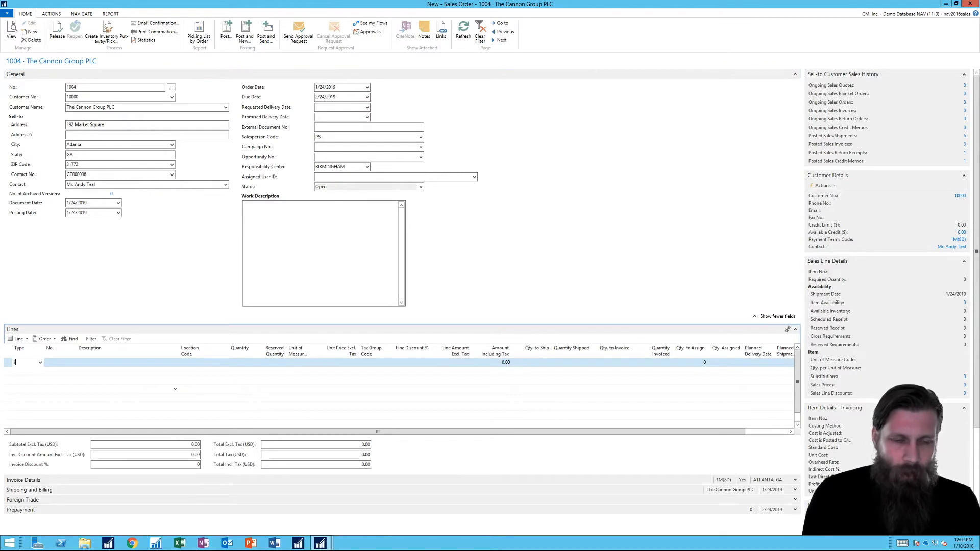
{"action": "type", "text": "paris"}
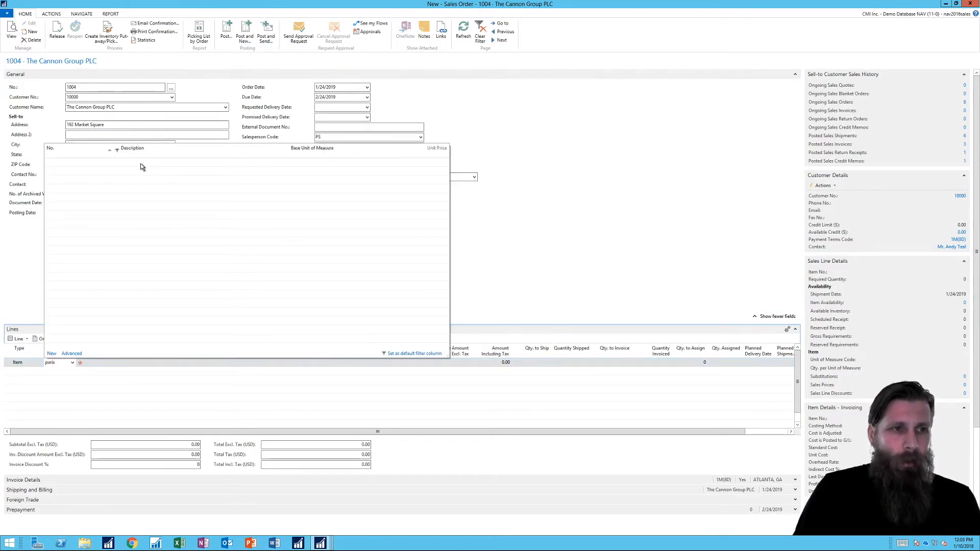
{"action": "left_click", "coordinate": [140, 163]}
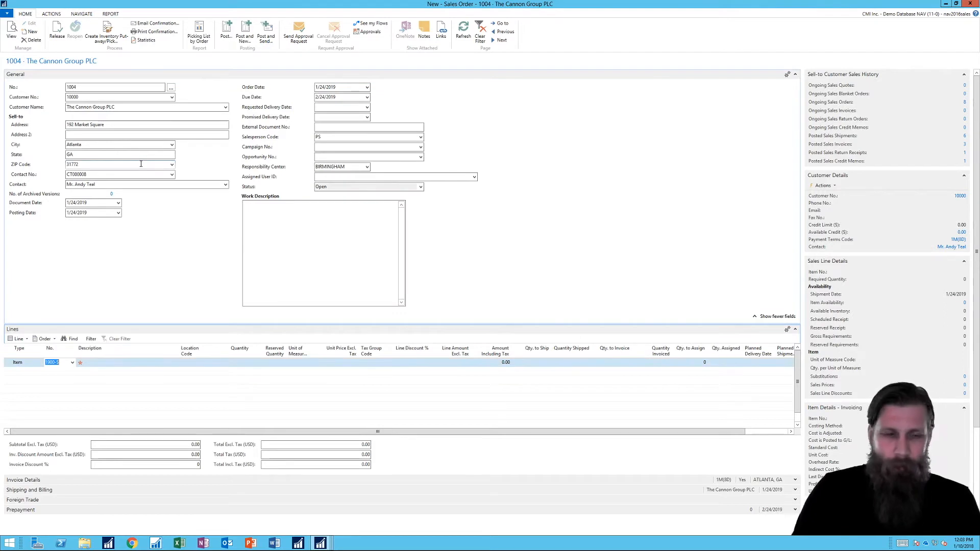
{"action": "key", "text": "Return"}
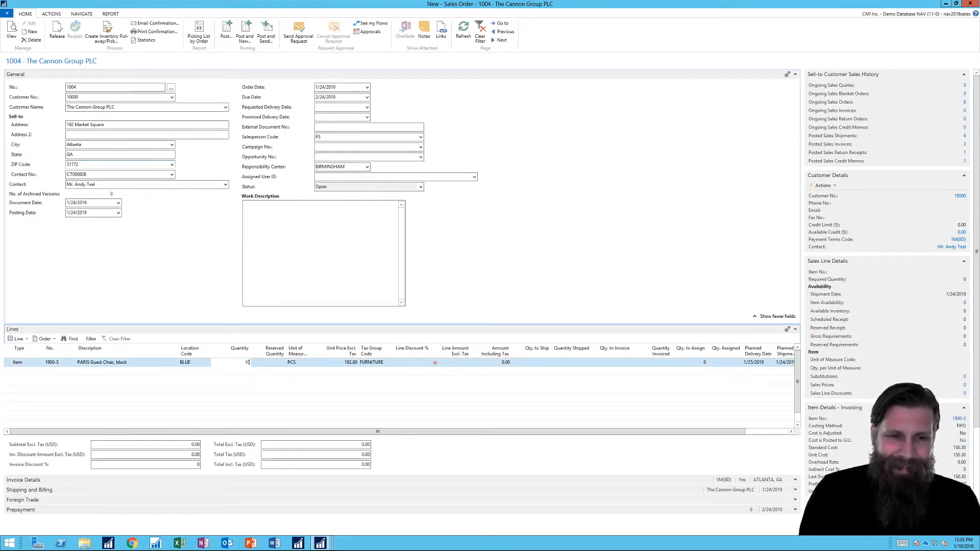
{"action": "key", "text": "Tab"}
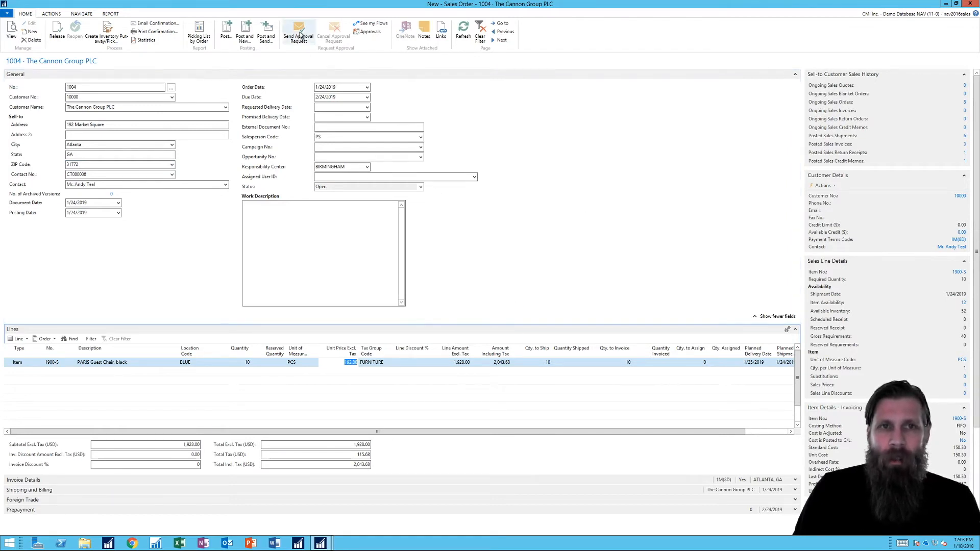
- Send an approval request for the sales order and exit the order without posting it
{"action": "left_click", "coordinate": [301, 35]}
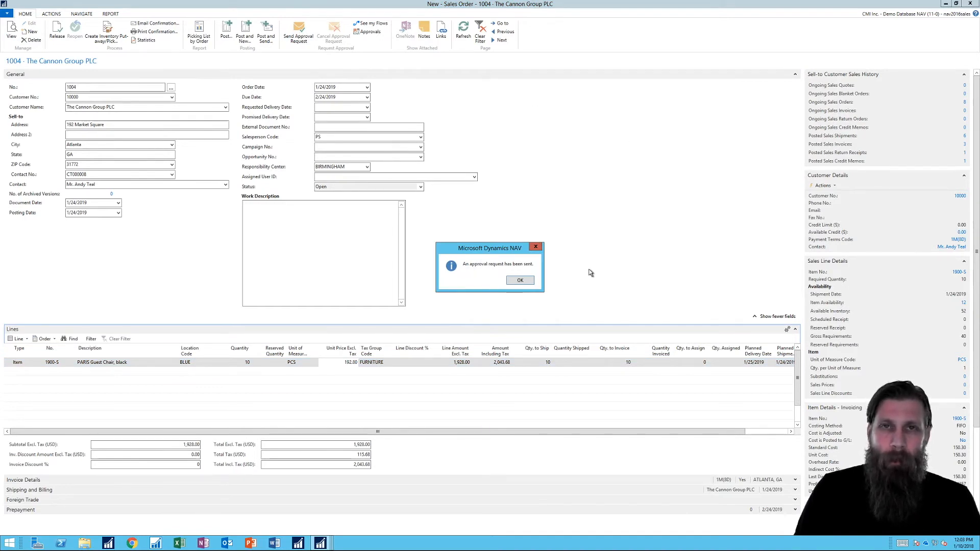
{"action": "left_click", "coordinate": [521, 280]}
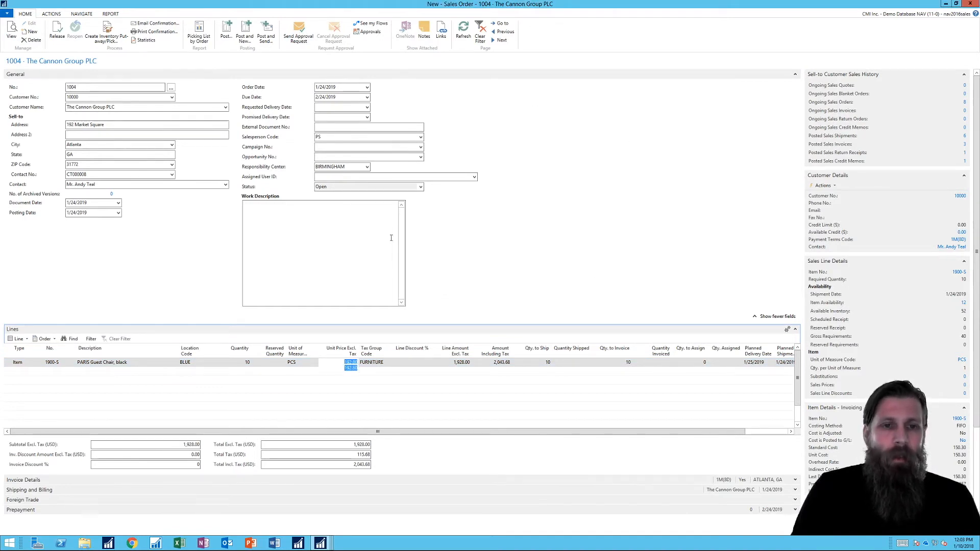
{"action": "left_click", "coordinate": [971, 4]}
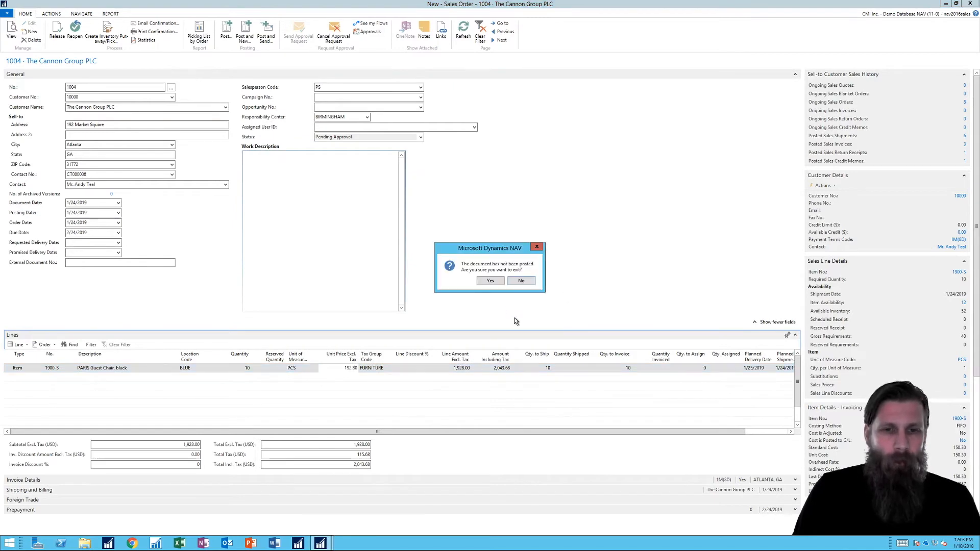
{"action": "left_click", "coordinate": [490, 282]}
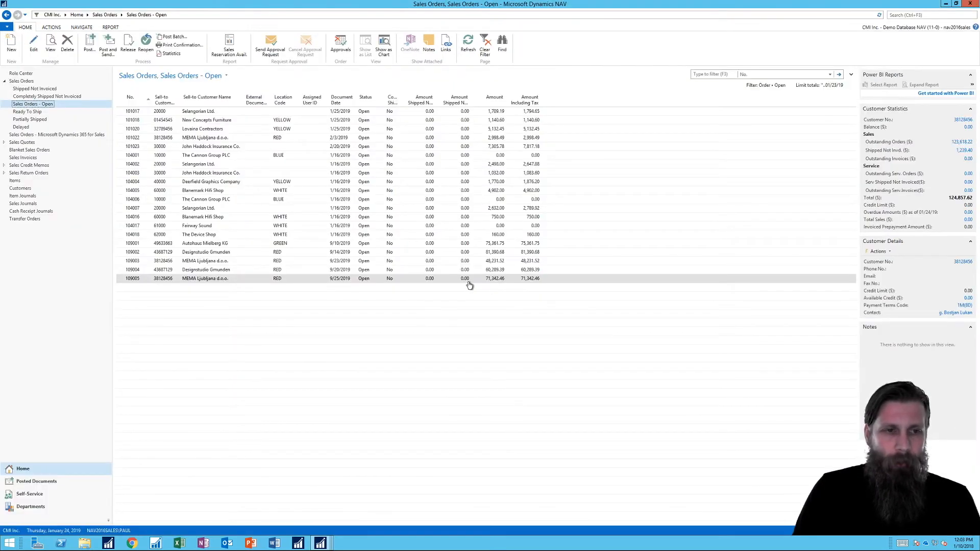
- In the Business Manager window, delegate The Cannon Group PLC sales order request from Requests to Approve and close the list
{"action": "mouse_move", "coordinate": [319, 545]}
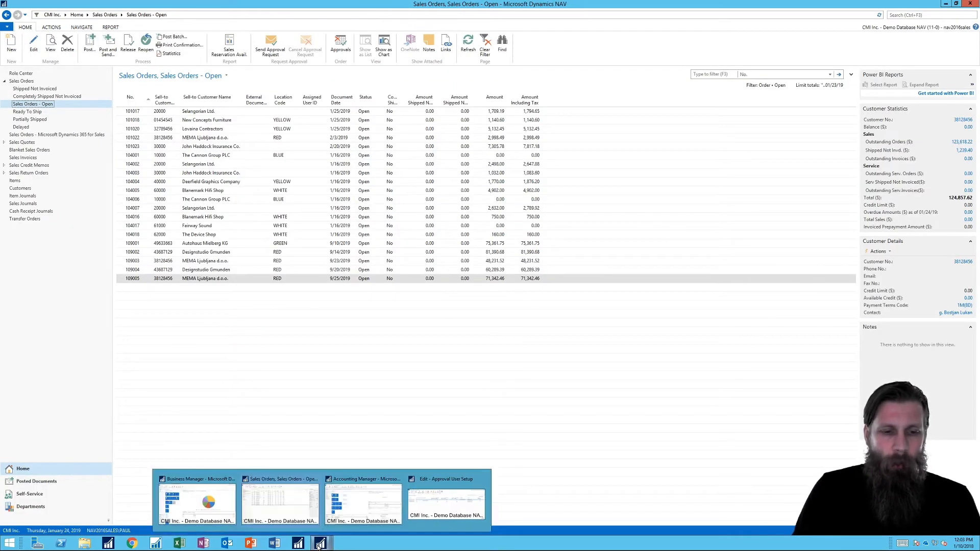
{"action": "left_click", "coordinate": [229, 499]}
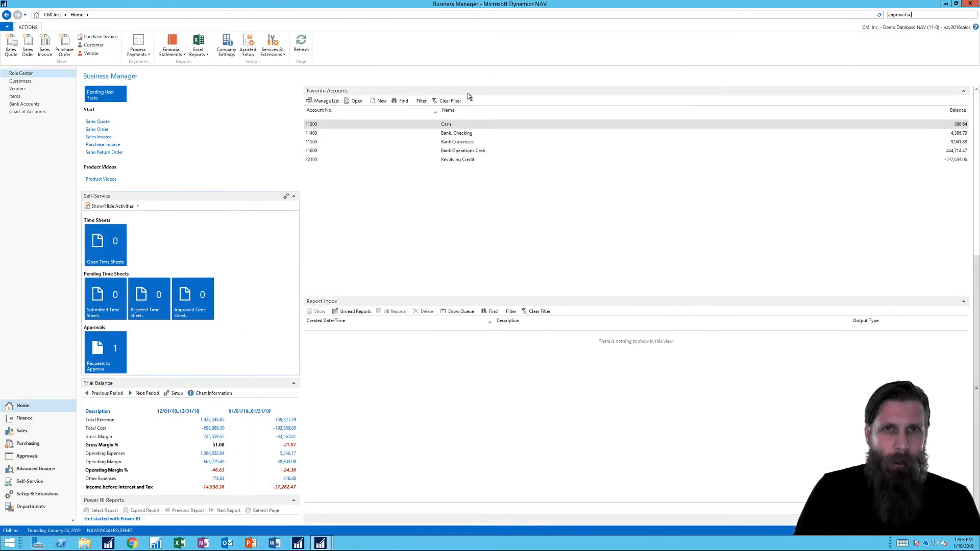
{"action": "left_click", "coordinate": [100, 360]}
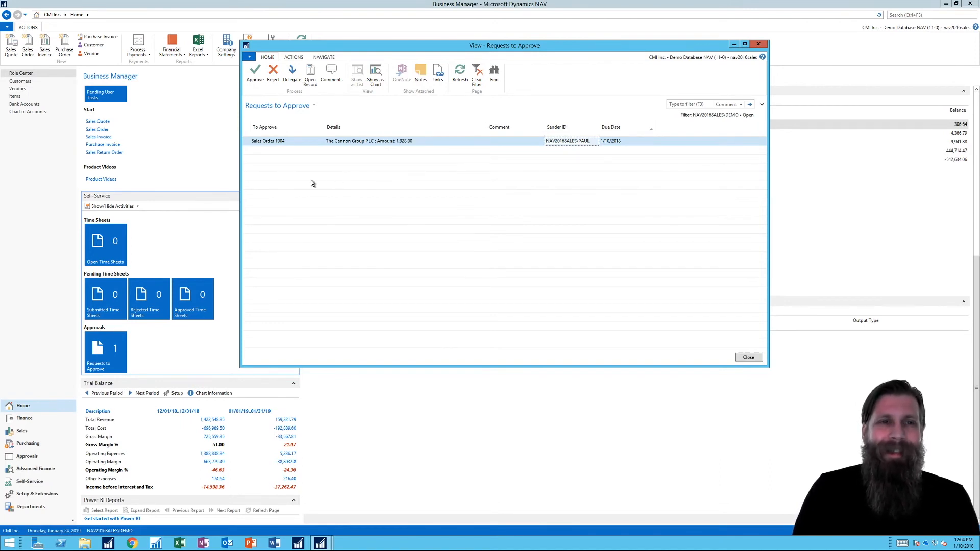
{"action": "left_click", "coordinate": [292, 74]}
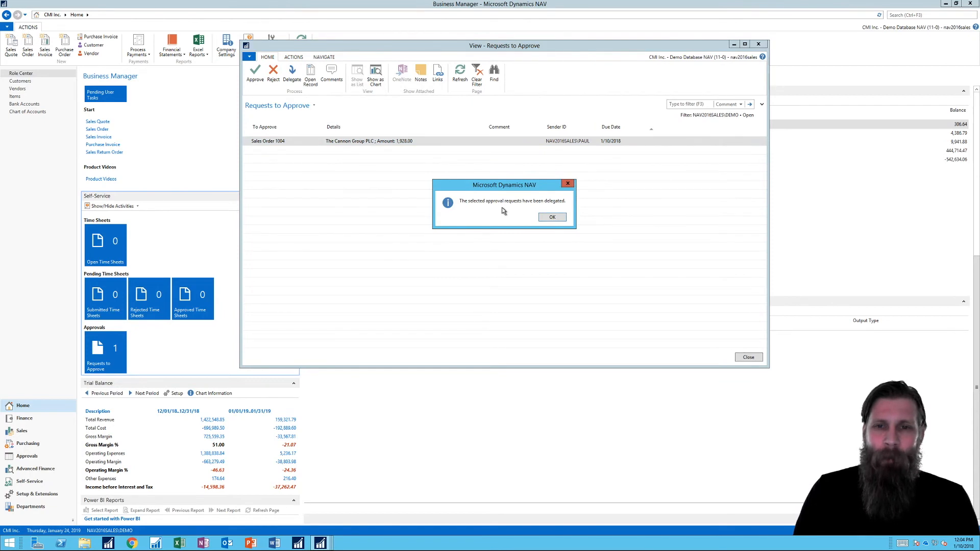
{"action": "left_click", "coordinate": [552, 218]}
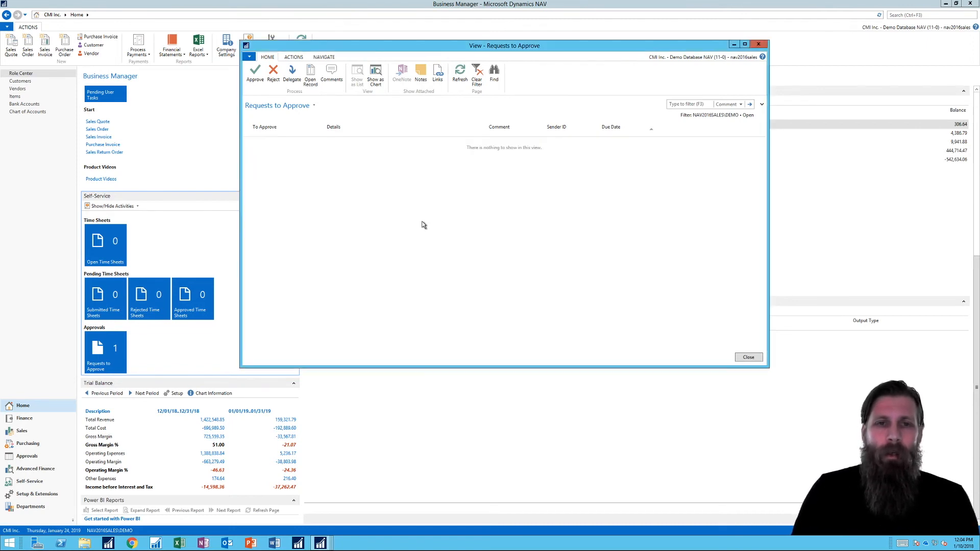
{"action": "left_click", "coordinate": [759, 45]}
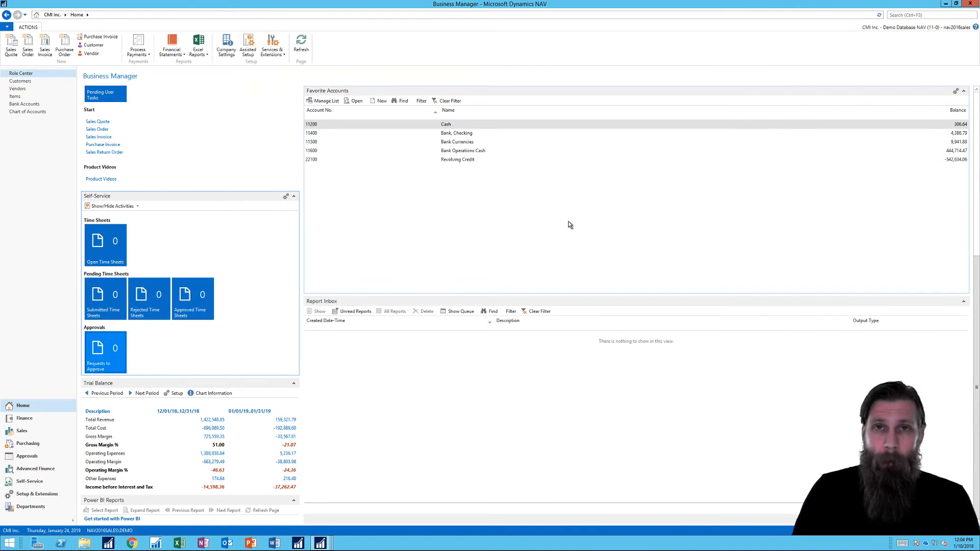
- In the Accounting Manager window, dismiss the Cortana Intelligence suggestion and open the list of sales orders pending approval
{"action": "mouse_move", "coordinate": [320, 542]}
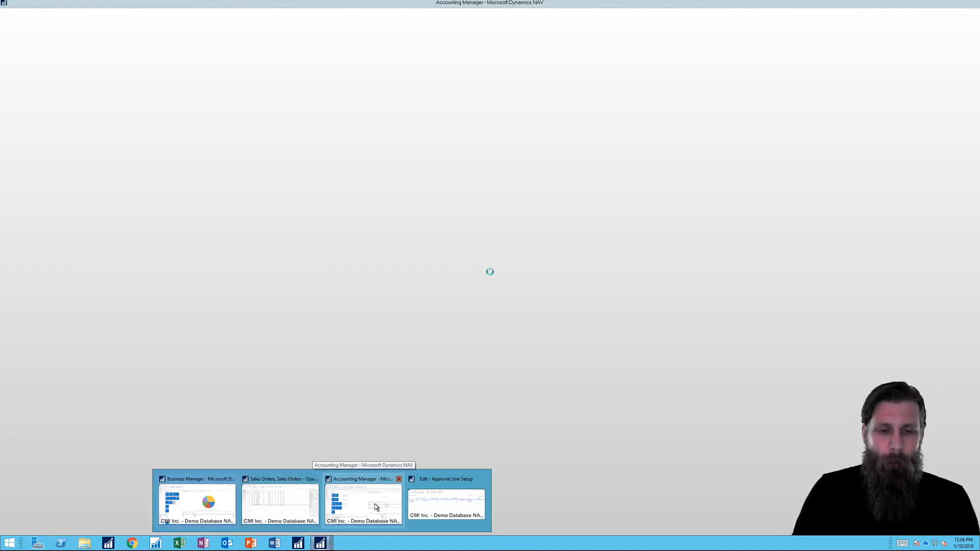
{"action": "left_click", "coordinate": [376, 507]}
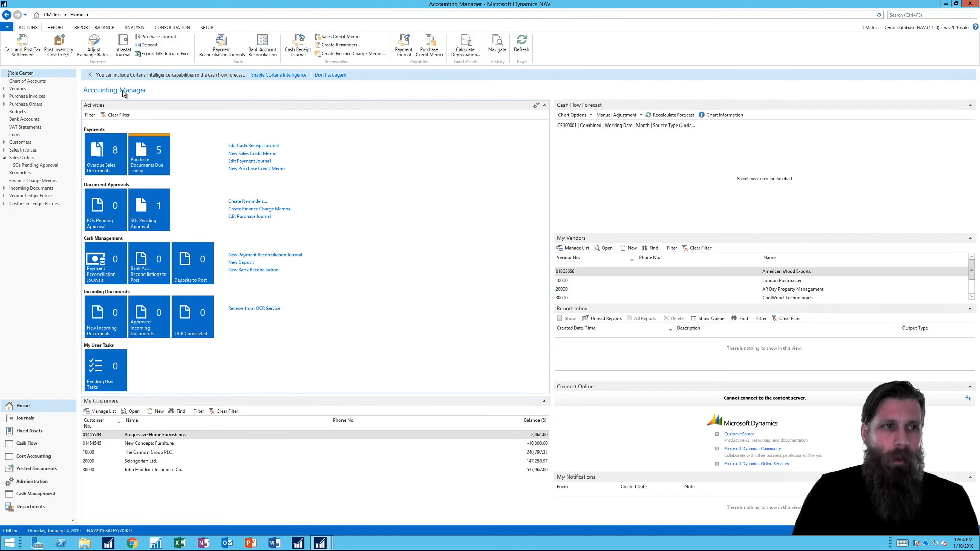
{"action": "left_click", "coordinate": [91, 75]}
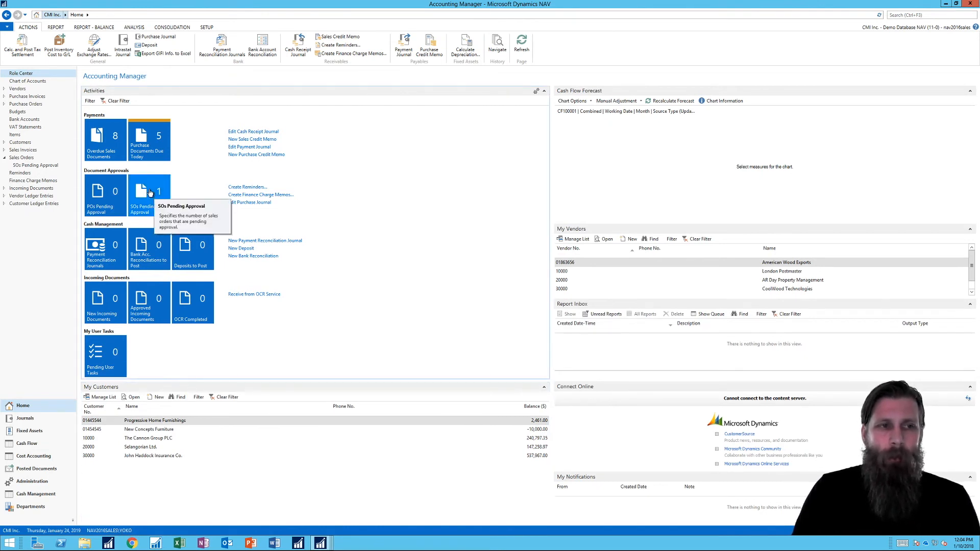
{"action": "left_click", "coordinate": [151, 193]}
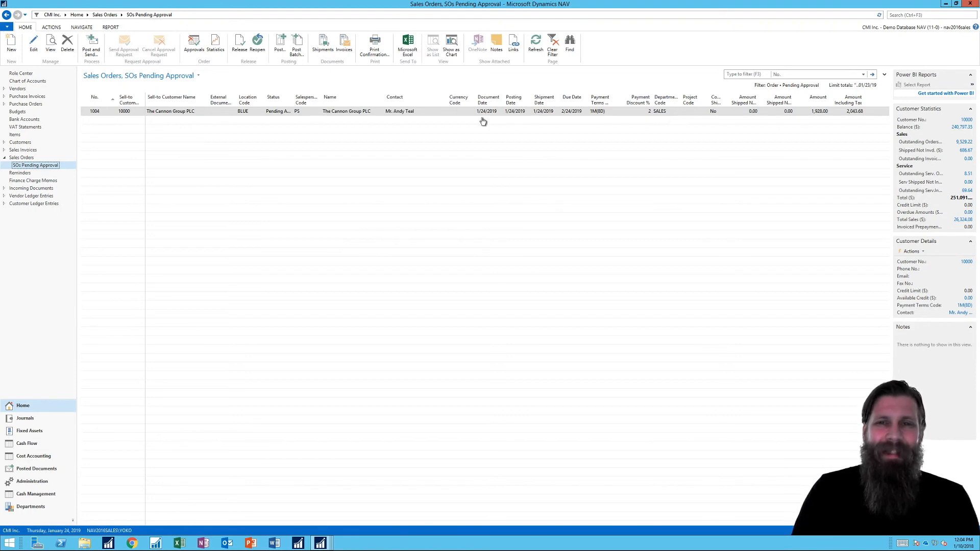
{"action": "left_click", "coordinate": [55, 28]}
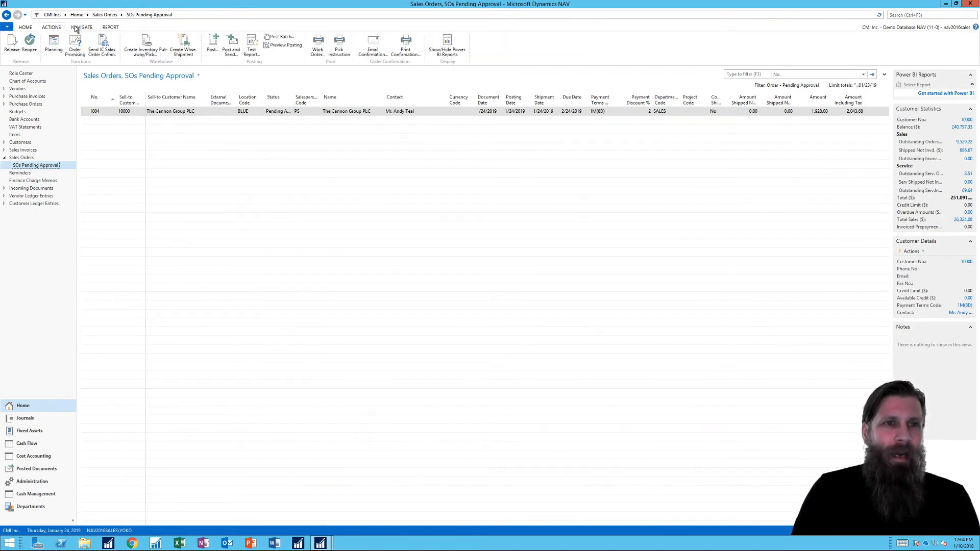
{"action": "left_click", "coordinate": [81, 28]}
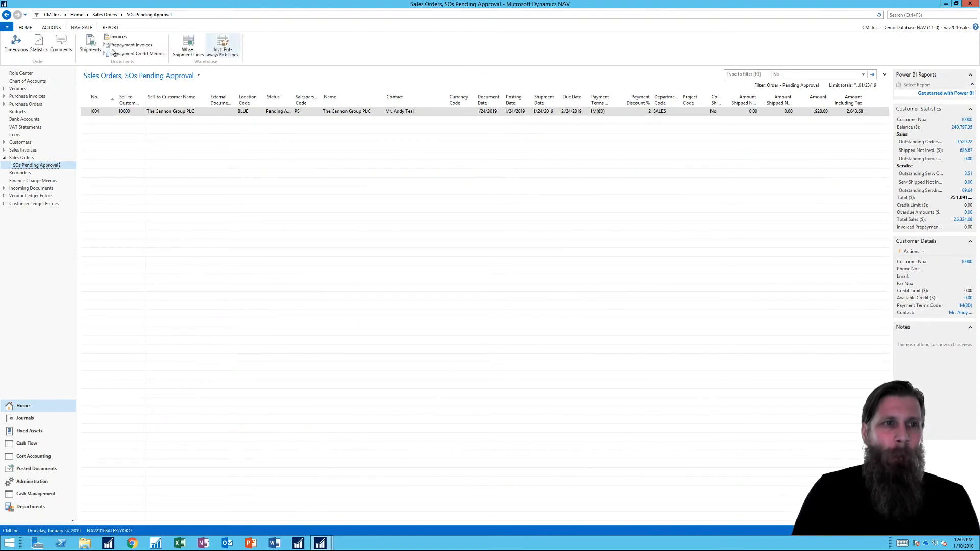
{"action": "left_click", "coordinate": [25, 28]}
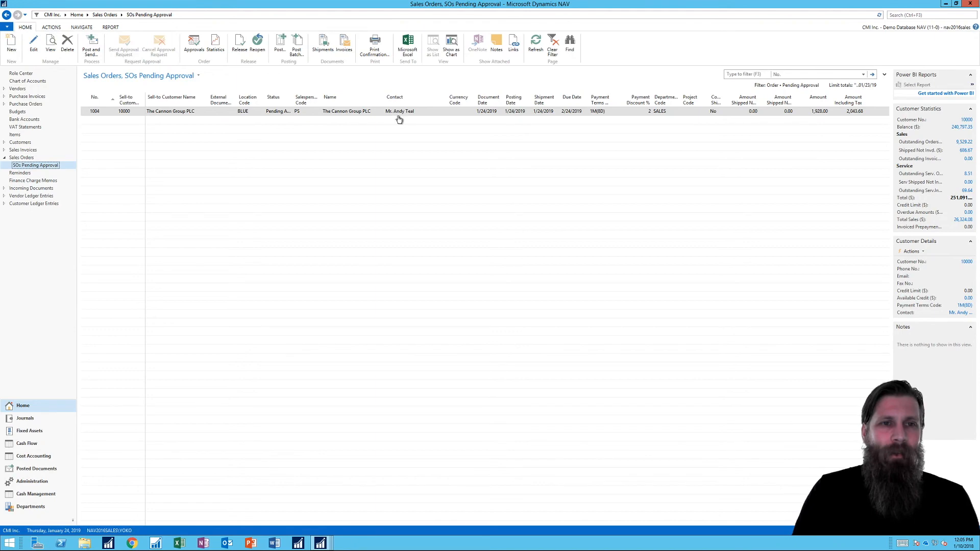
- View the pending The Cannon Group PLC sales order in a repositioned, widened window and approve it
{"action": "left_click", "coordinate": [50, 44]}
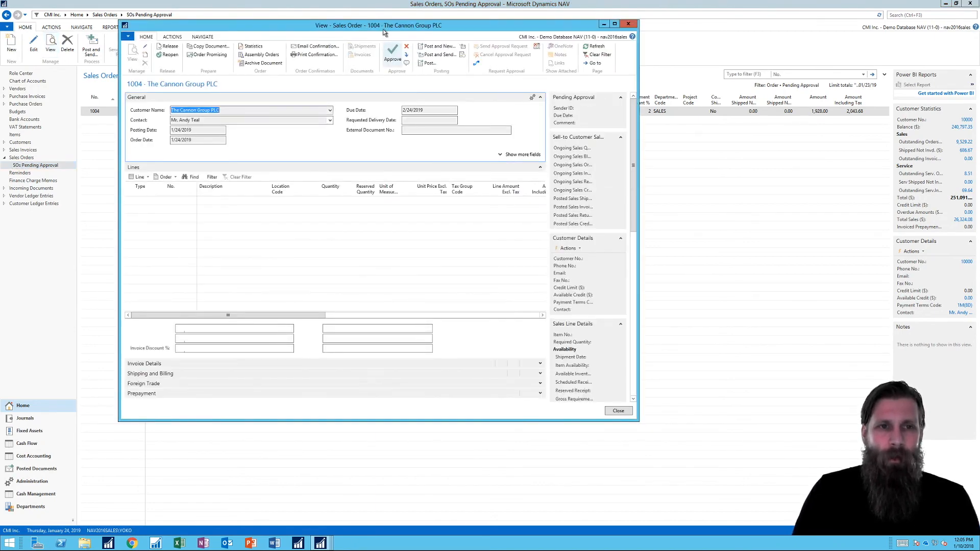
{"action": "left_click_drag", "start_coordinate": [384, 30], "coordinate": [527, 75]}
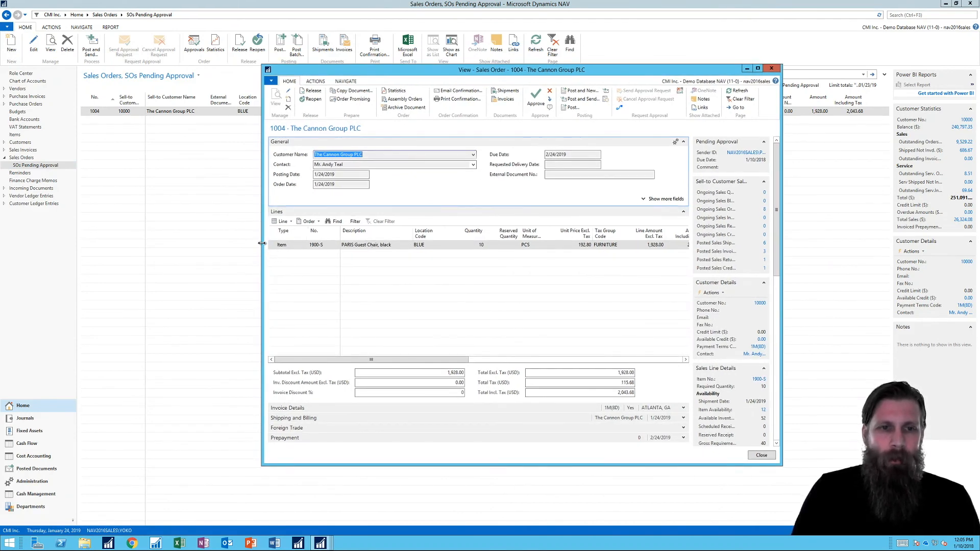
{"action": "left_click_drag", "start_coordinate": [262, 243], "coordinate": [161, 244]}
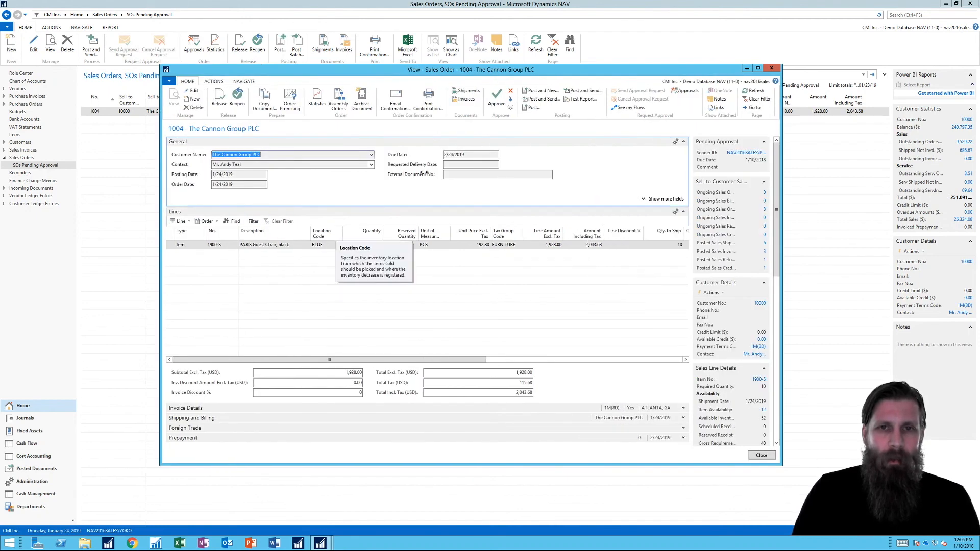
{"action": "left_click", "coordinate": [497, 98]}
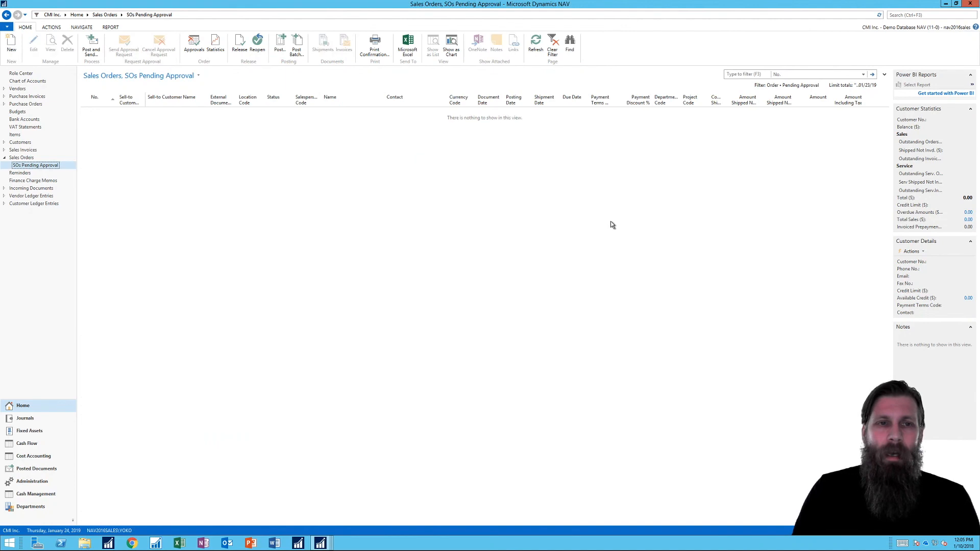